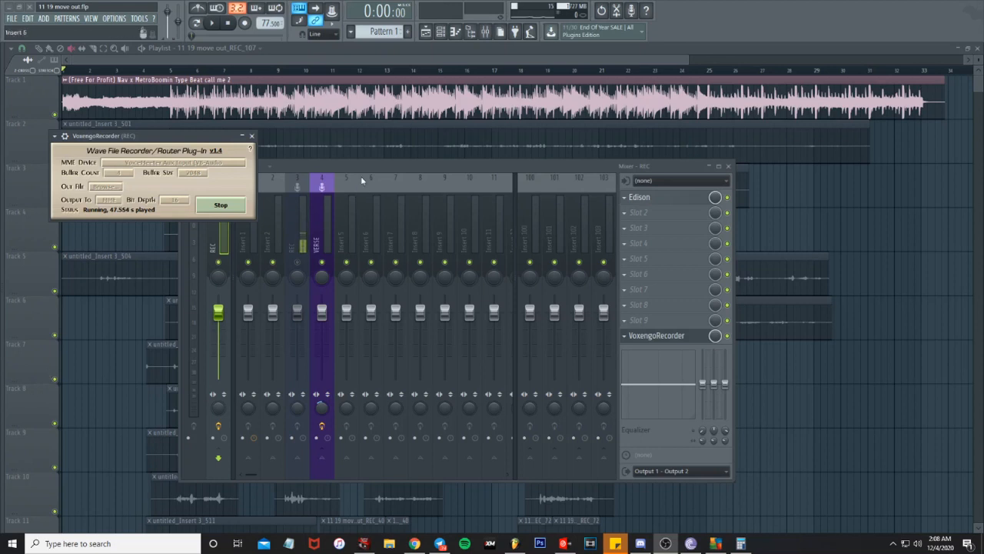
Step: Reload the Treluv Neg preset in the VERSE track's first FabFilter Pro-Q and bring its narrow dips back to around 0 dB
left_click(324, 201)
left_click(645, 212)
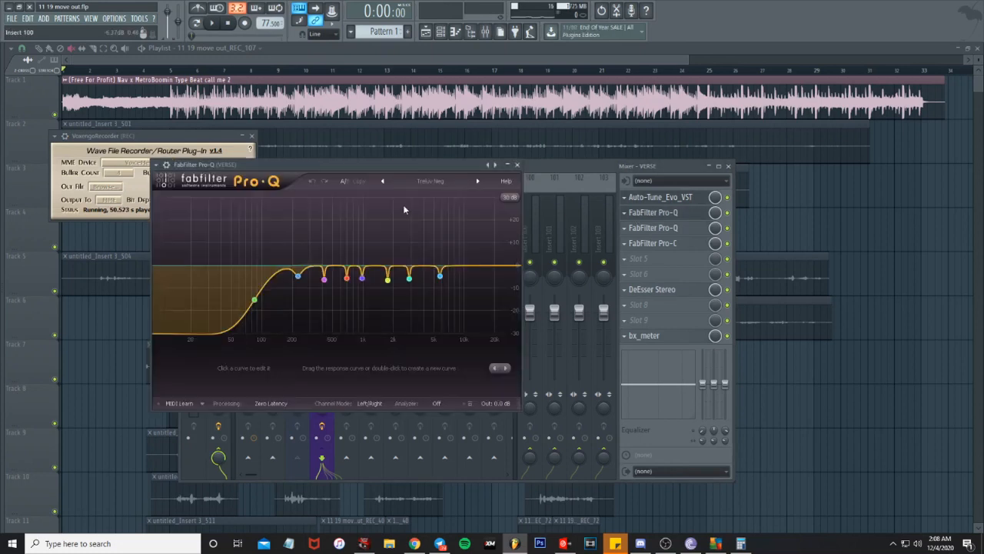
left_click(431, 181)
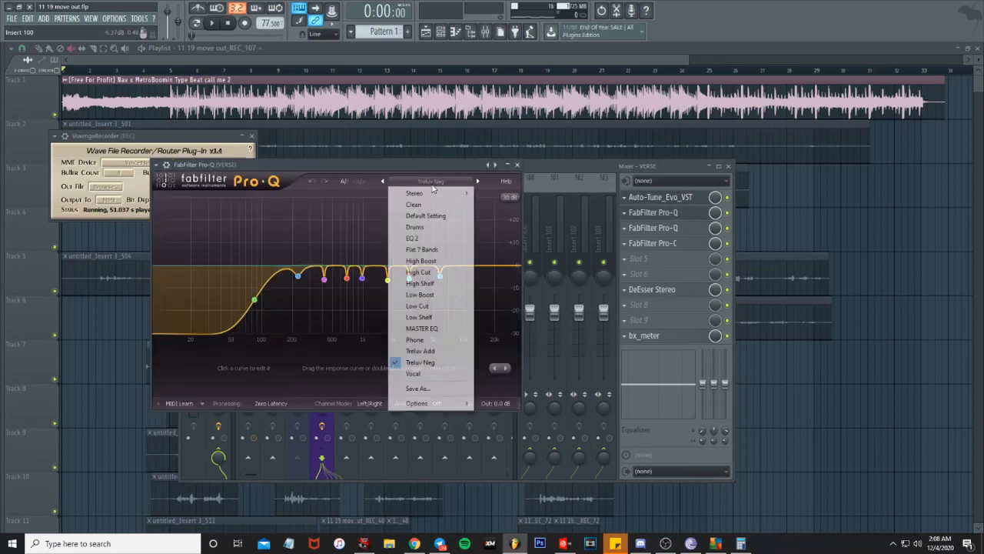
left_click(419, 362)
mouse_move(324, 282)
left_mouse_down()
mouse_move(323, 266)
mouse_move(348, 260)
mouse_move(441, 267)
left_mouse_up()
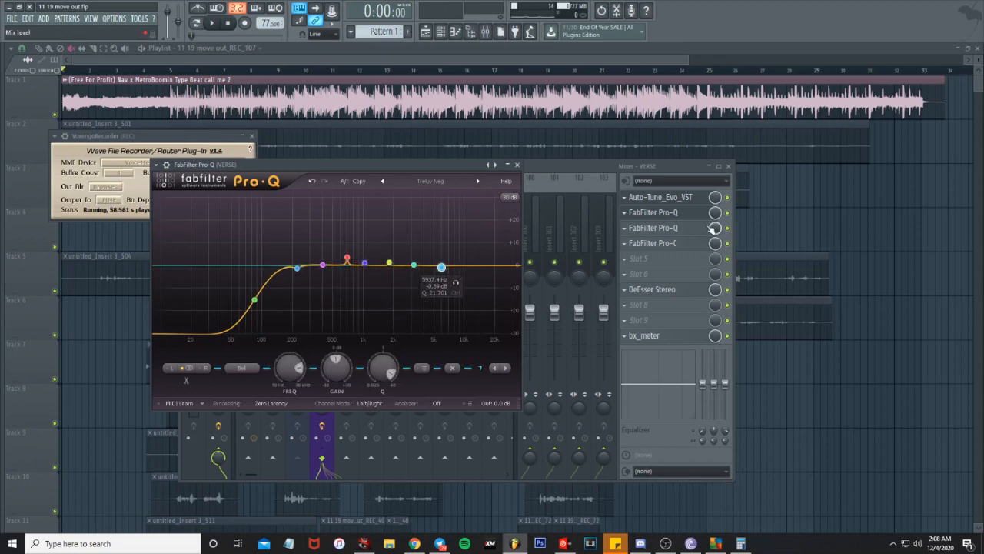
Step: Delete the boost bands from the second FabFilter Pro-Q on the VERSE track and close that equalizer
left_click(682, 231)
right_click(371, 229)
left_click(401, 285)
right_click(296, 245)
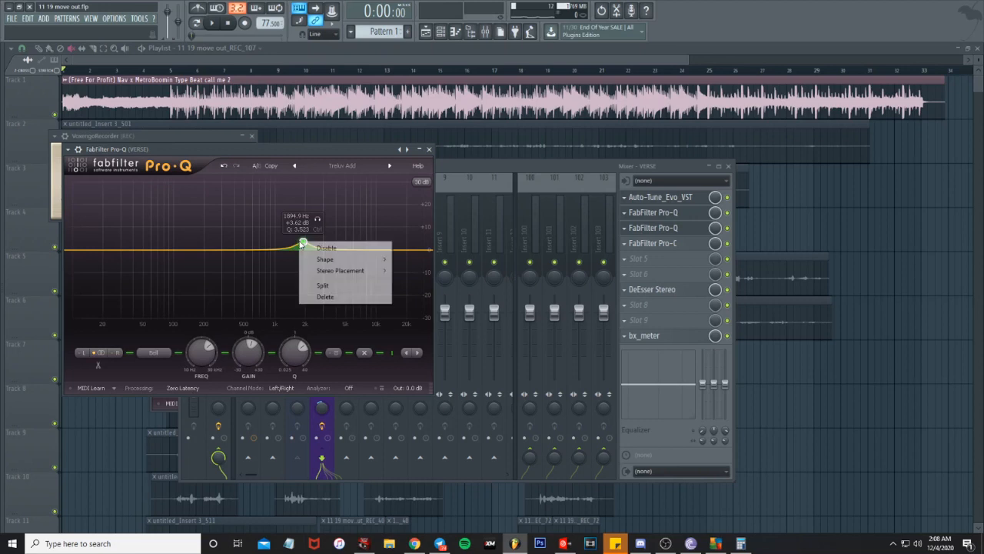
left_click(318, 296)
left_click(429, 149)
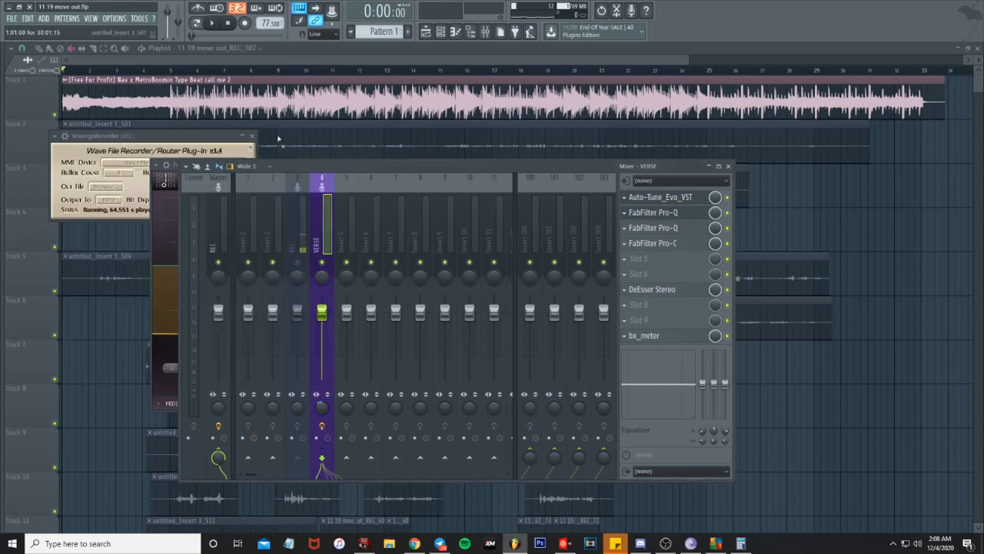
Step: Close the VoxengoRecorder window and review the Auto-Tune Evo and FabFilter Pro-C settings on the VERSE track
left_click(251, 136)
left_click(331, 249)
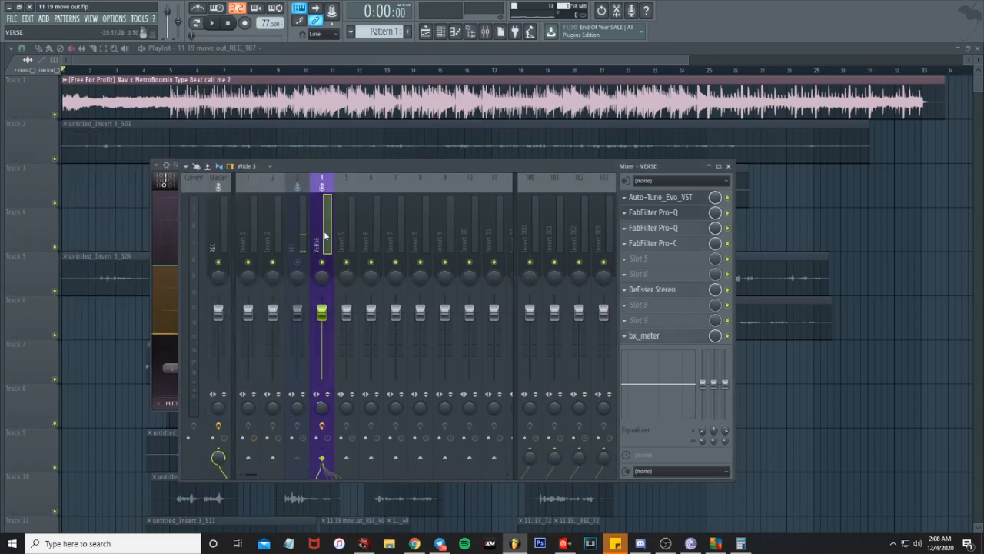
left_click(658, 197)
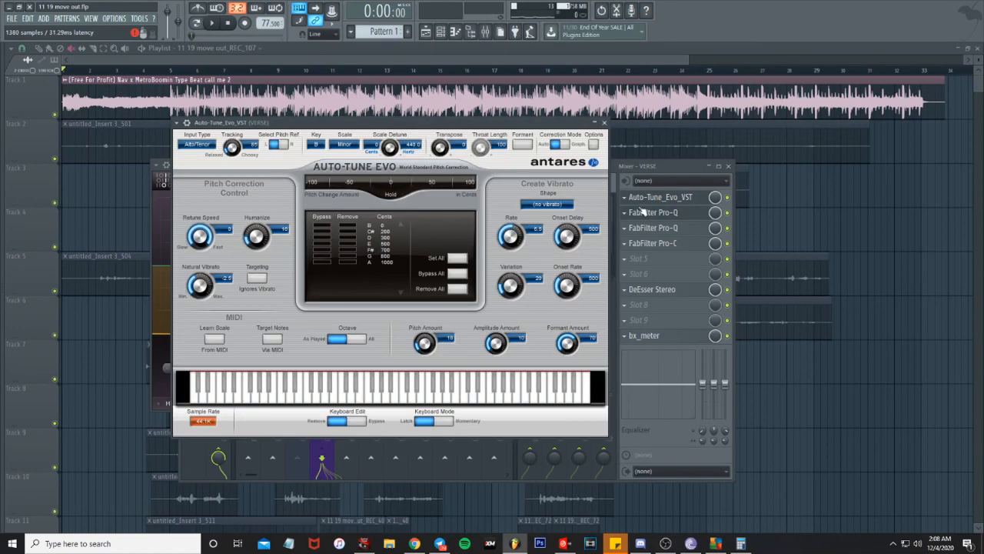
left_click(654, 243)
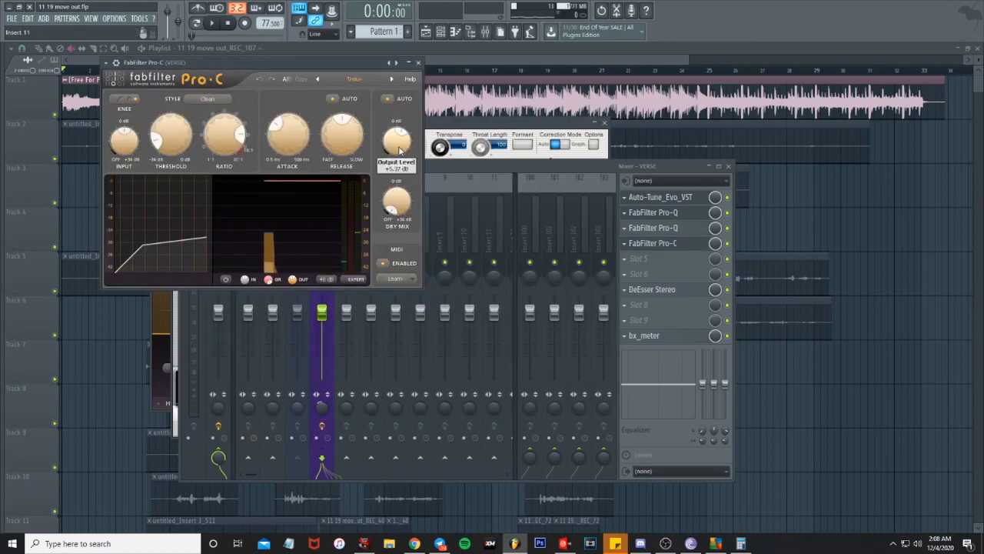
left_click(418, 62)
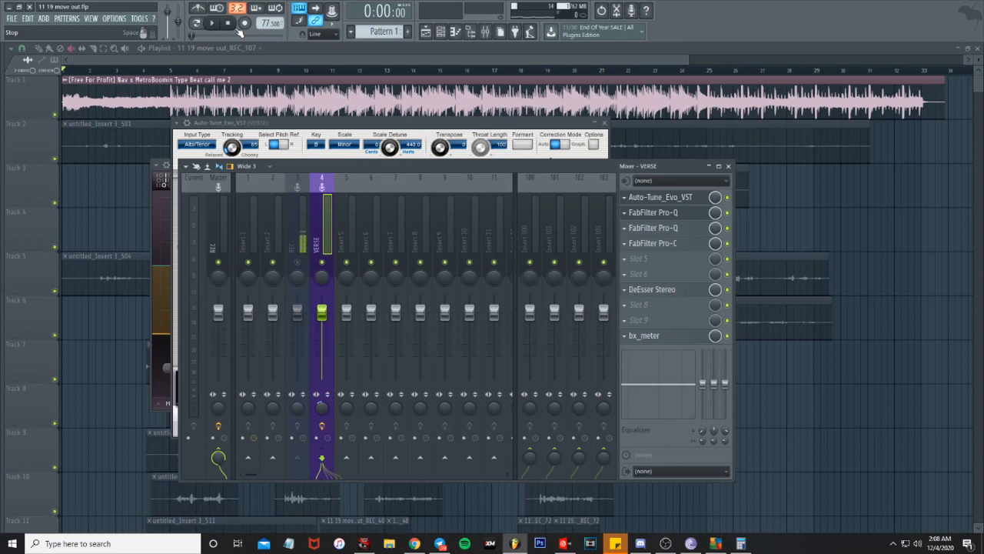
left_click(320, 147)
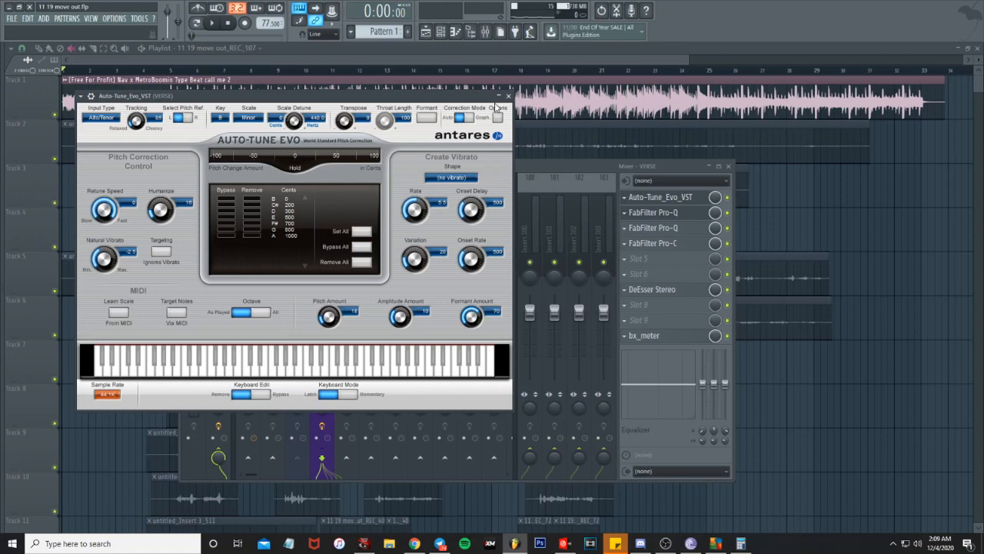
Step: Flatten band 4 to near 0 dB in the VERSE track's first Pro-Q and shift the low-end cut band
left_click(680, 219)
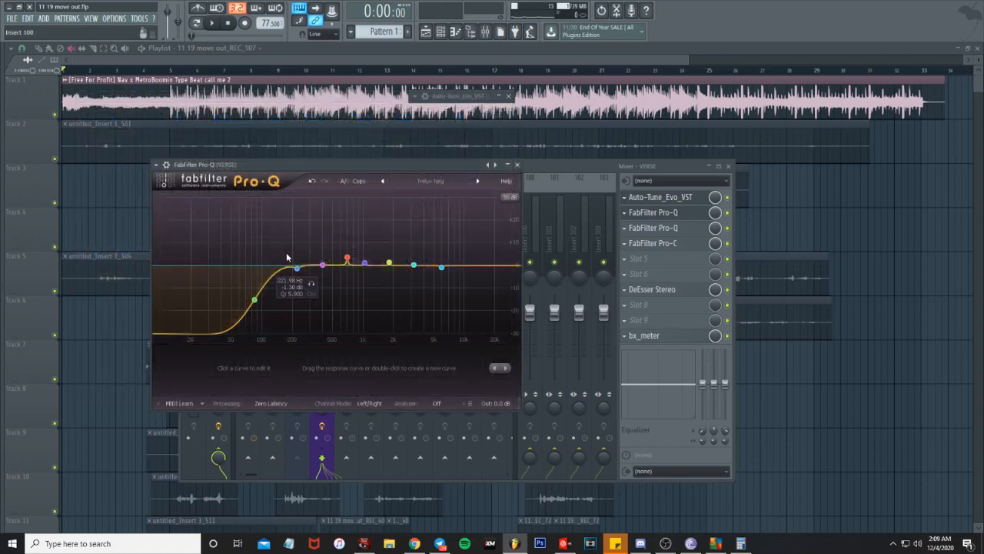
left_click(346, 261)
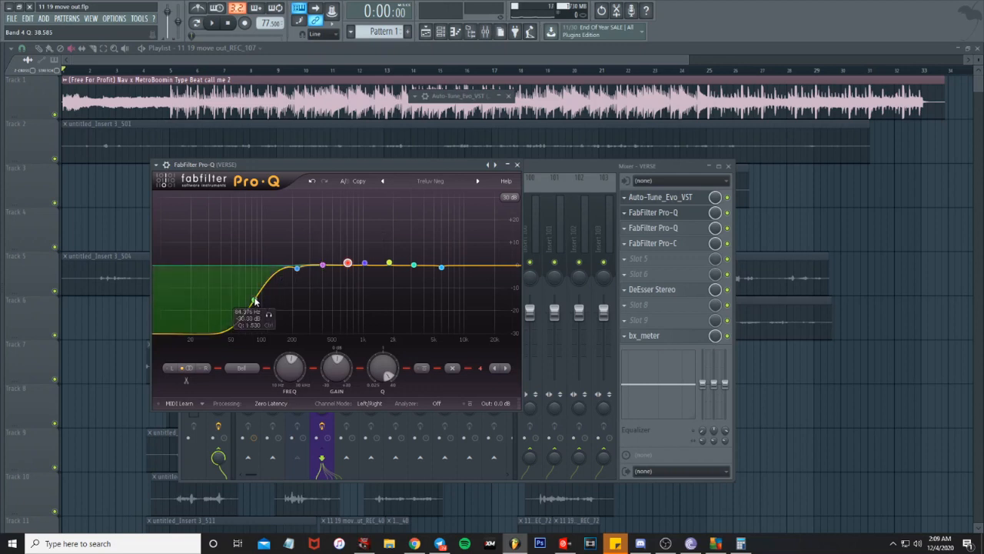
left_click_drag(255, 299, 218, 310)
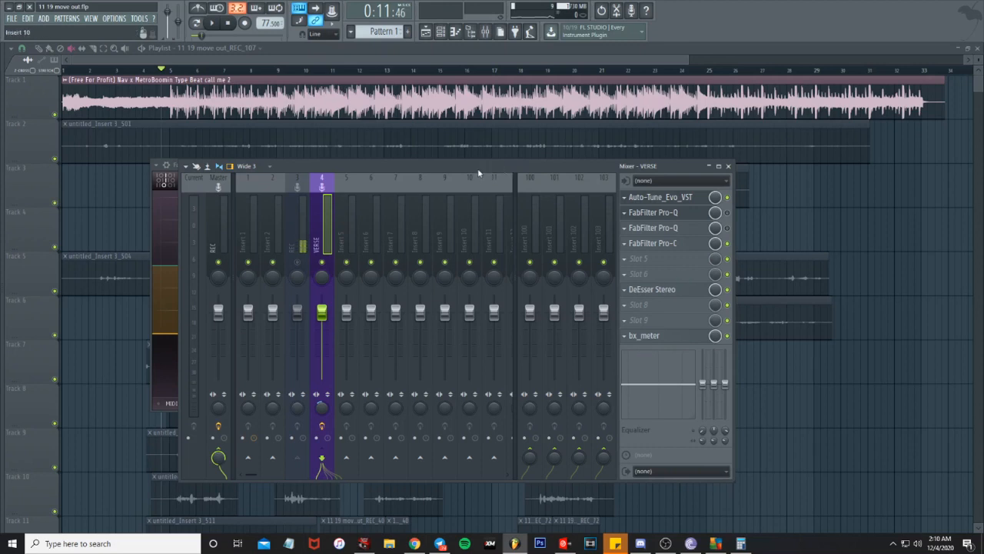
Step: Play the song with both Pro-Q equalizers bypassed, briefly muting the beat on Track 1, and return to the mixer
key("space")
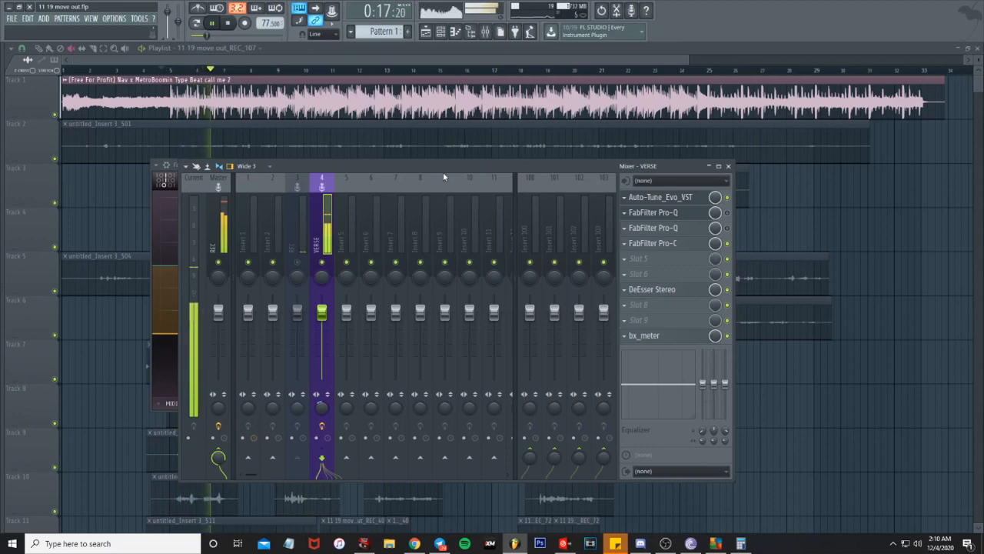
left_click(60, 119)
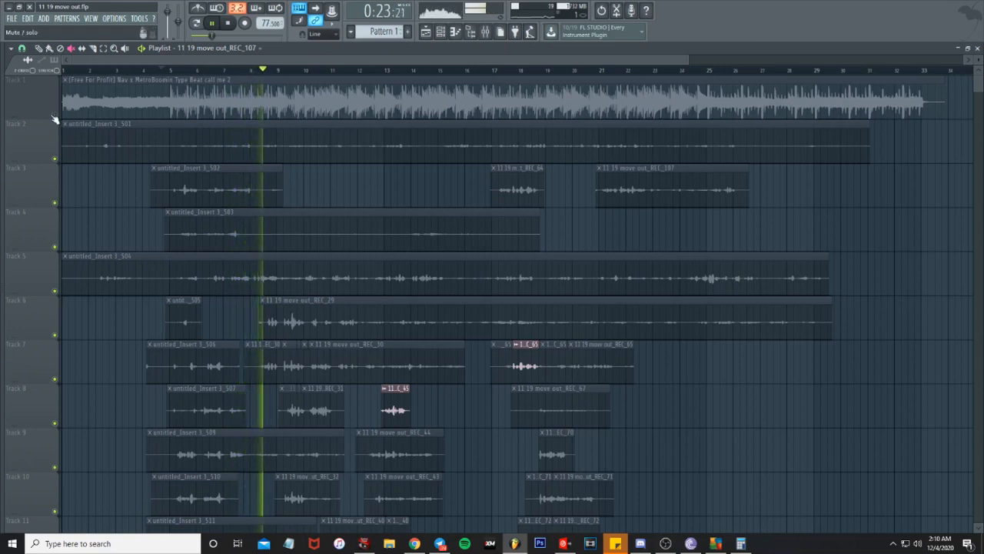
left_click(55, 117)
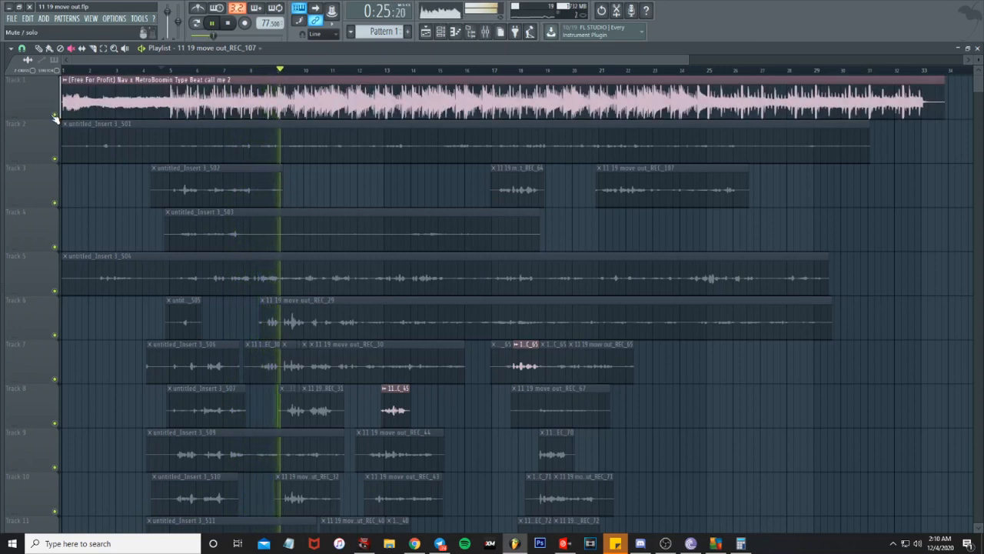
left_click(486, 32)
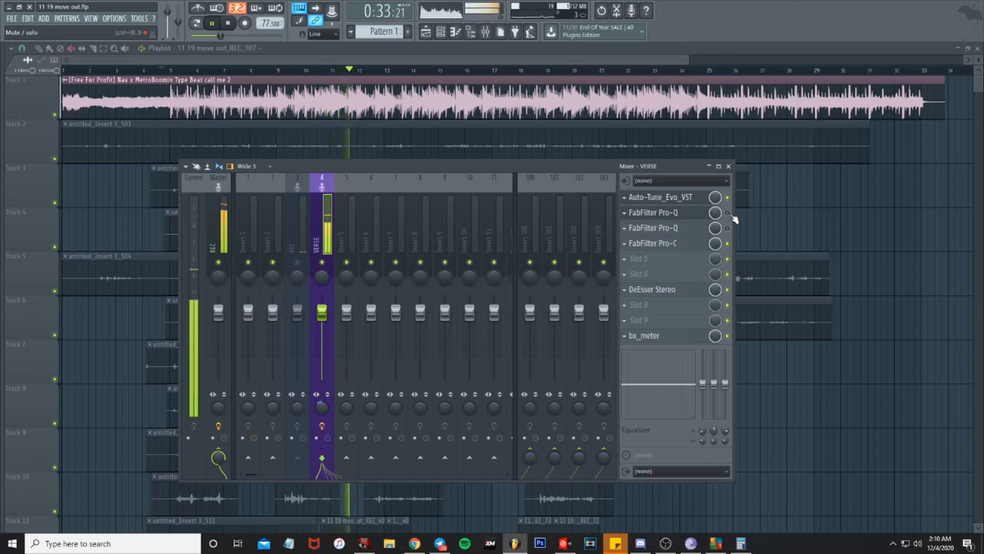
Step: Re-enable the VERSE track's first Pro-Q and lower its low-end cut band to about 18 Hz, checking it with playback
left_click(653, 212)
key("space")
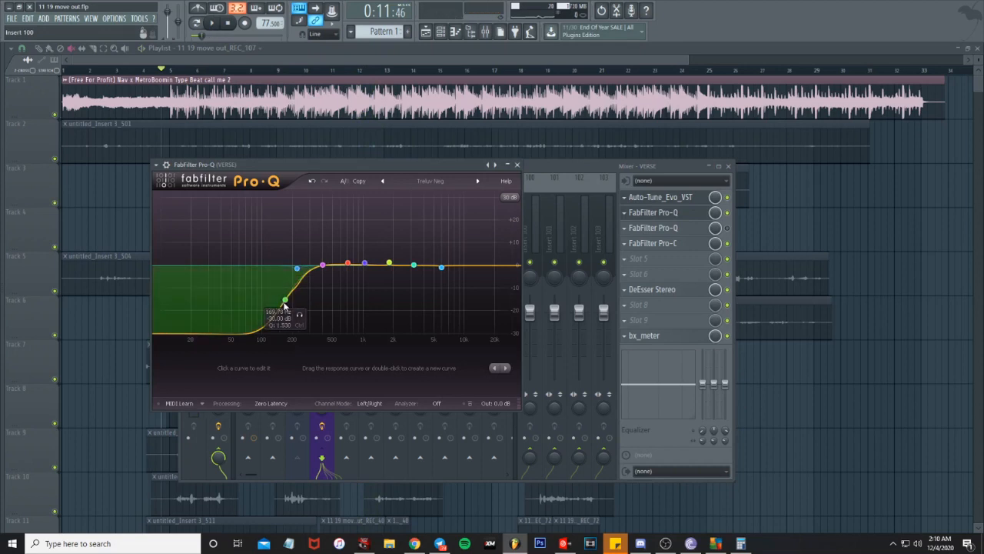
left_click_drag(285, 305, 183, 333)
key("space")
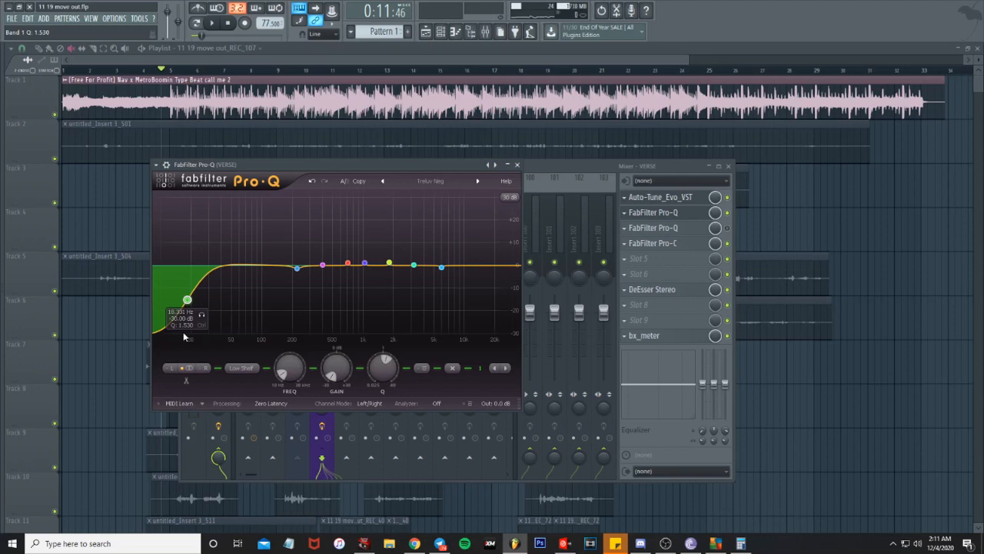
Step: Set the Pro-Q analyzer to Pre+Post and move the low-end cut band to about 80 Hz while playing the song
left_click(436, 403)
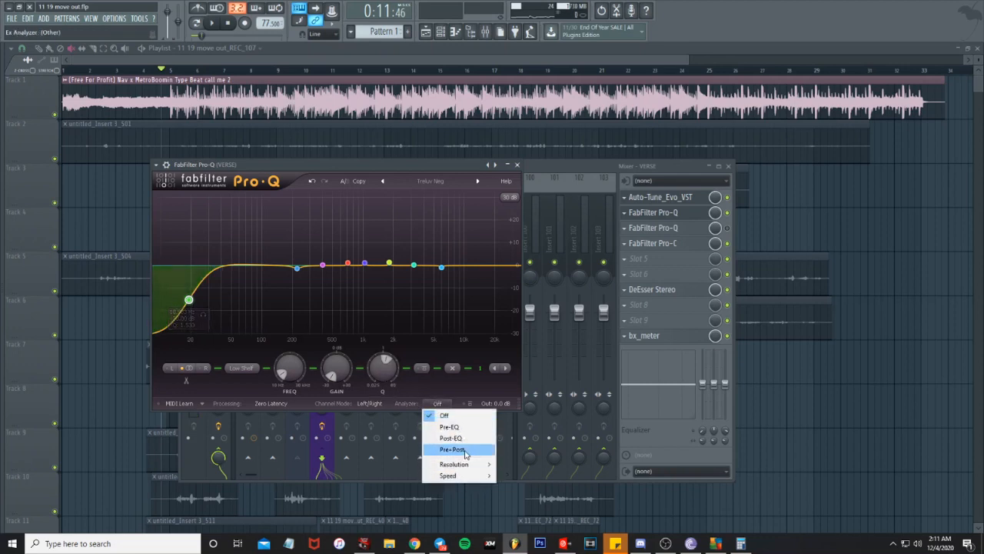
left_click(465, 450)
left_click_drag(189, 303, 255, 309)
key("space")
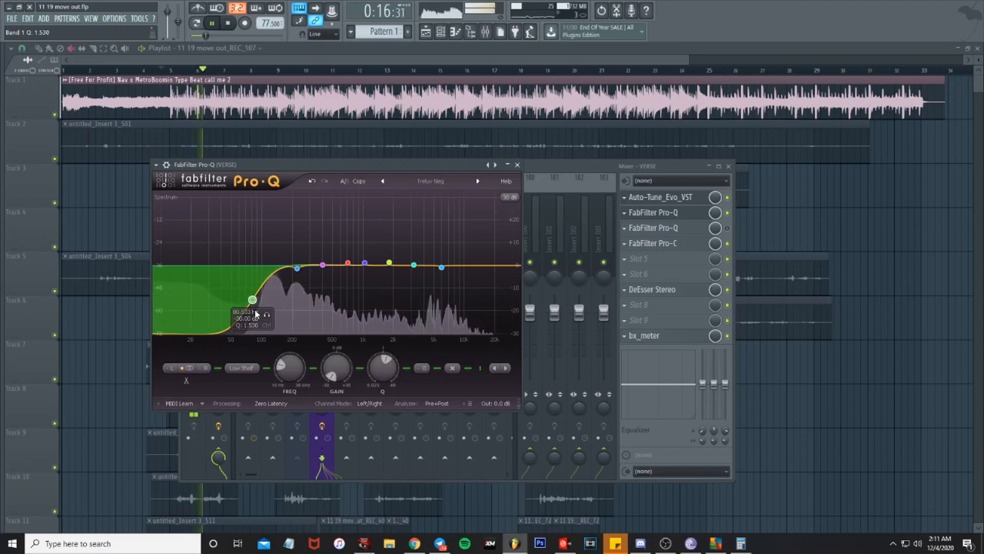
key("space")
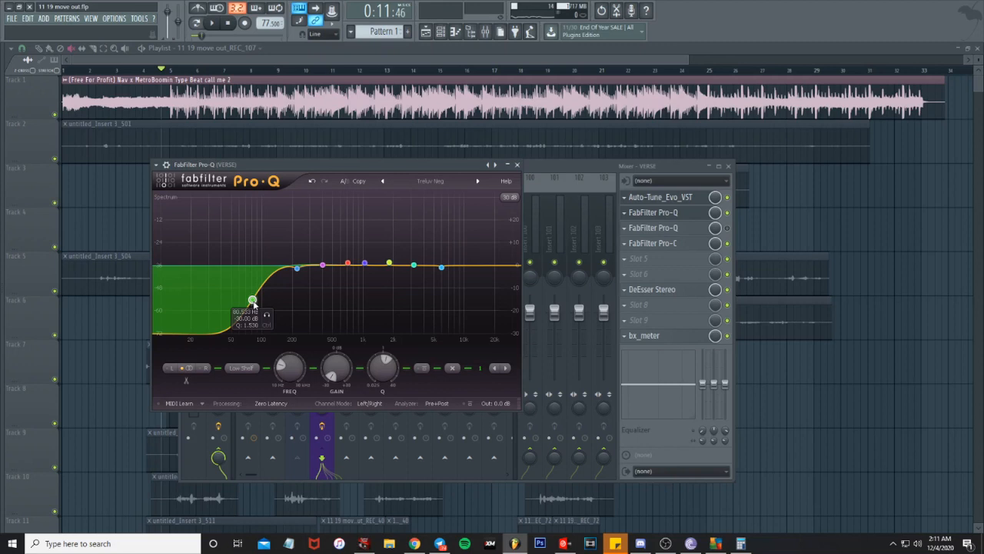
Step: Raise the low-end cut band to about 93 Hz during playback
key("space")
left_click_drag(253, 300, 262, 306)
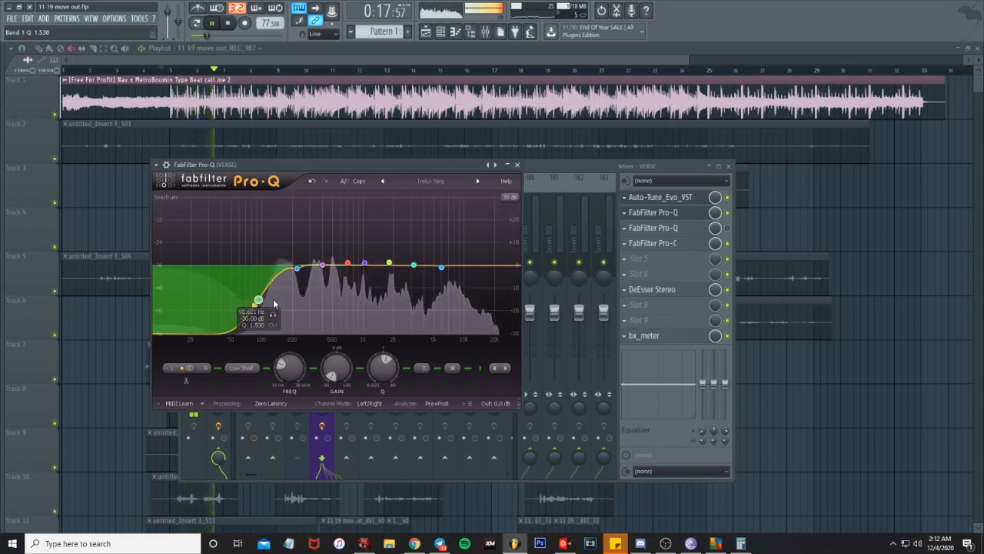
key("space")
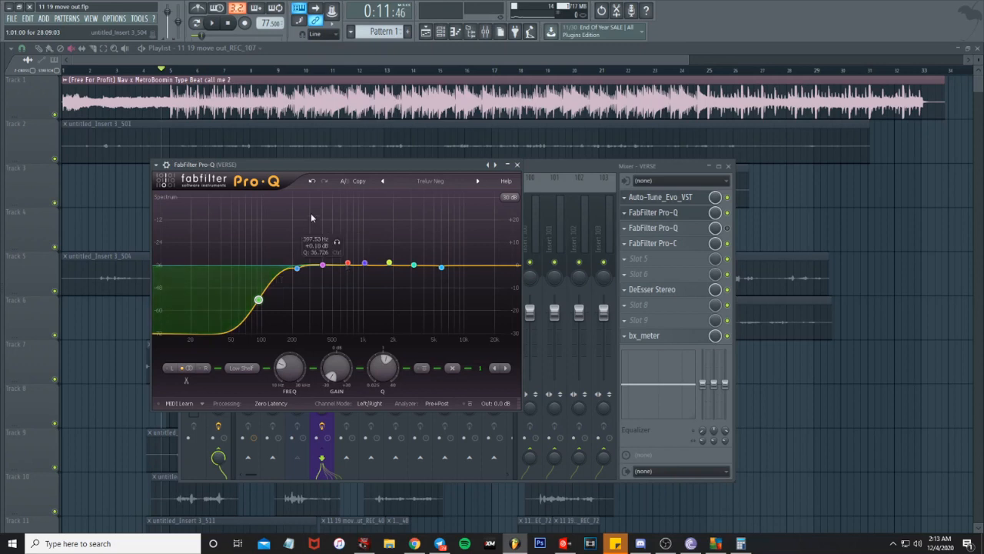
Step: Boost band 2 to +30 dB to find the harsh low frequency during playback, and cut it about 4.6 dB near 190 Hz
left_click(299, 269)
left_click_drag(299, 271, 279, 172)
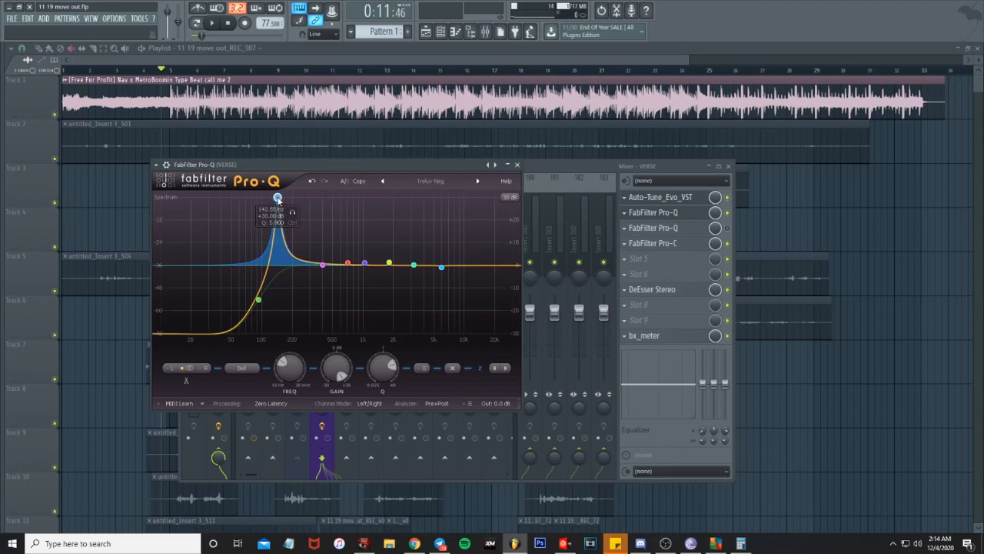
left_click_drag(277, 198, 289, 180)
key("space")
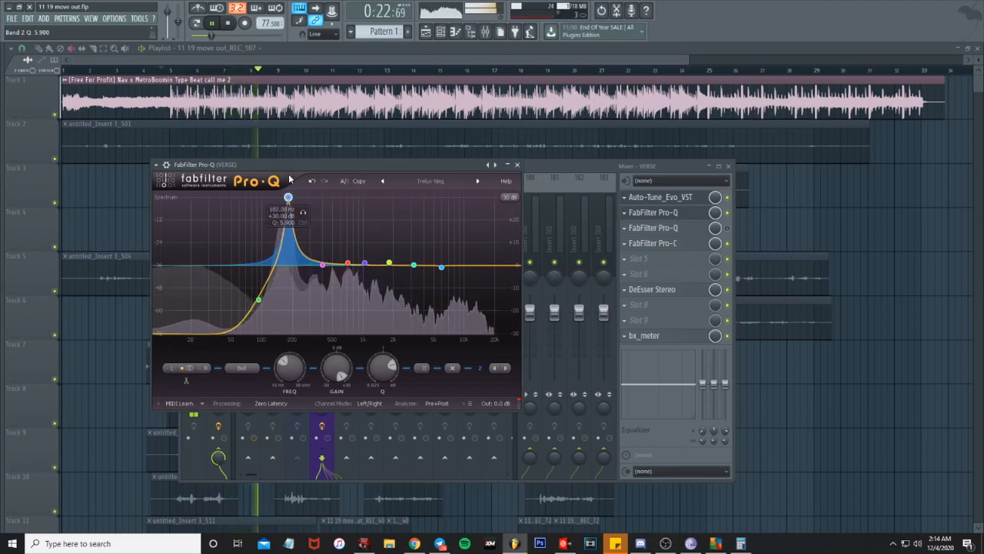
left_click_drag(336, 369, 322, 457)
key("space")
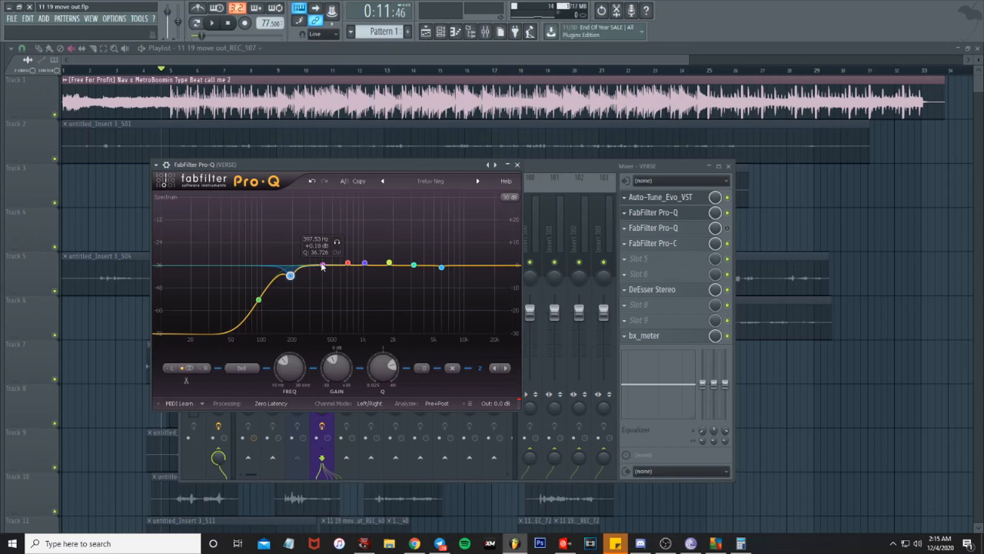
Step: Boost band 3 to +30 dB during playback to locate a resonance, and cut it about 5 dB near 255 Hz
key("space")
left_click_drag(324, 267, 303, 152)
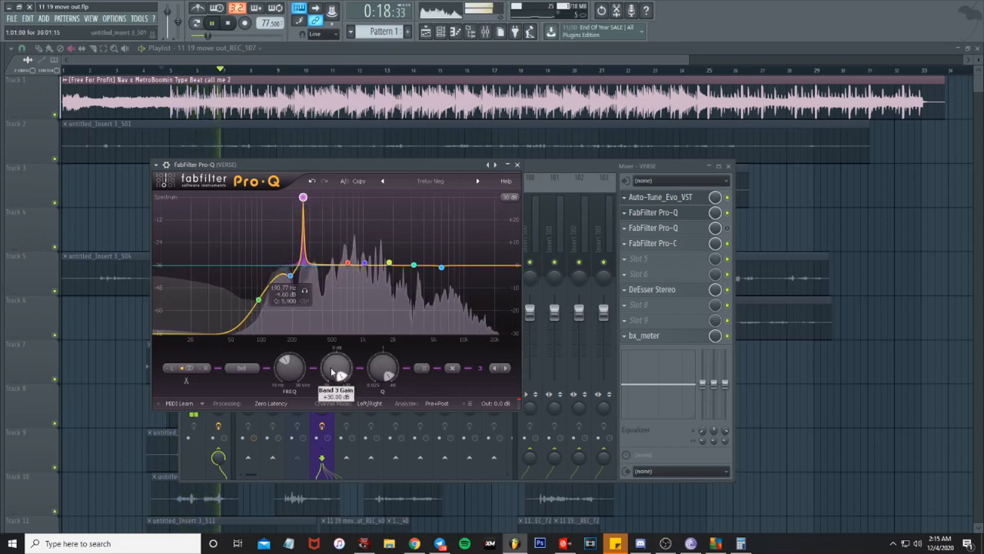
left_click_drag(337, 374, 336, 438)
key("space")
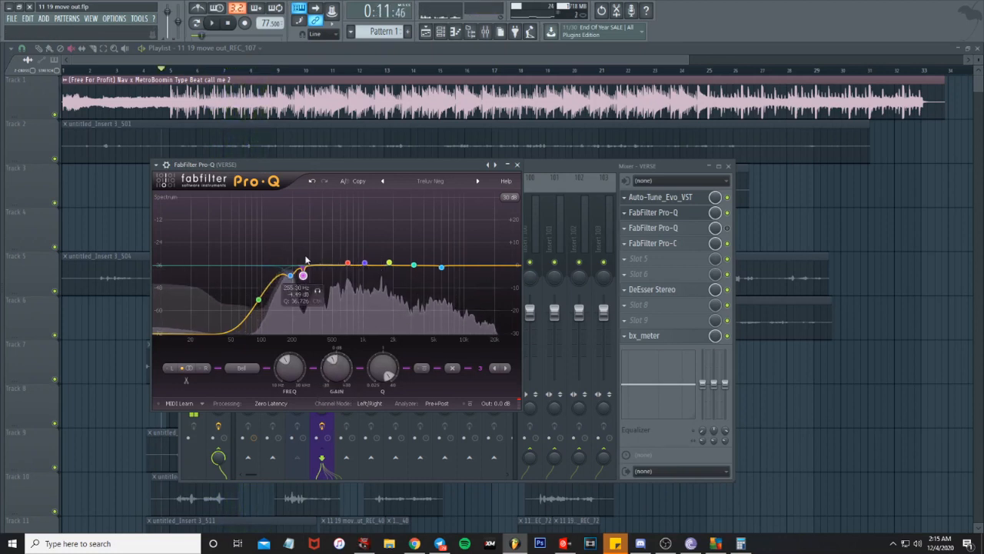
Step: Sweep band 4 at +30 dB during playback and cut it about 3.8 dB near 330 Hz
left_click_drag(350, 264, 335, 193)
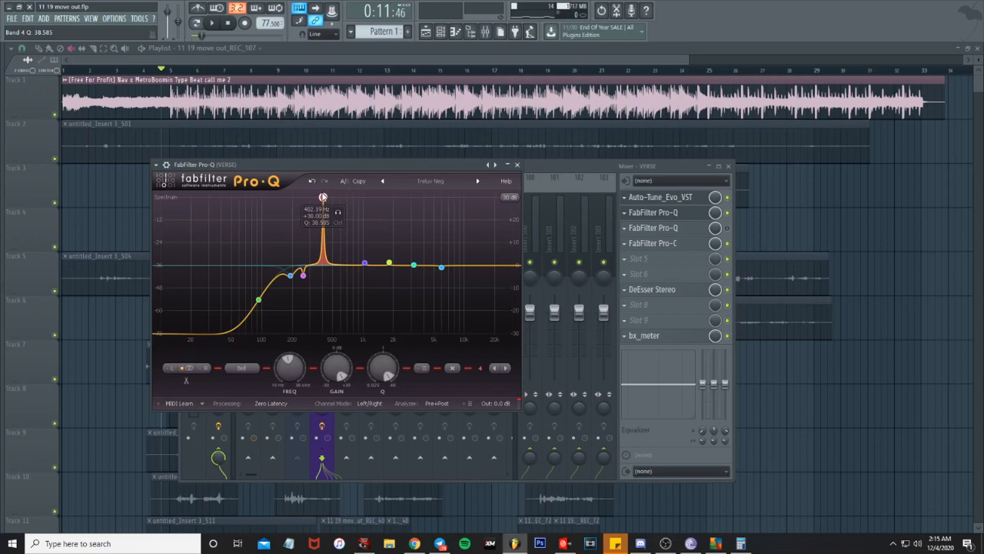
key("space")
left_click_drag(323, 198, 313, 197)
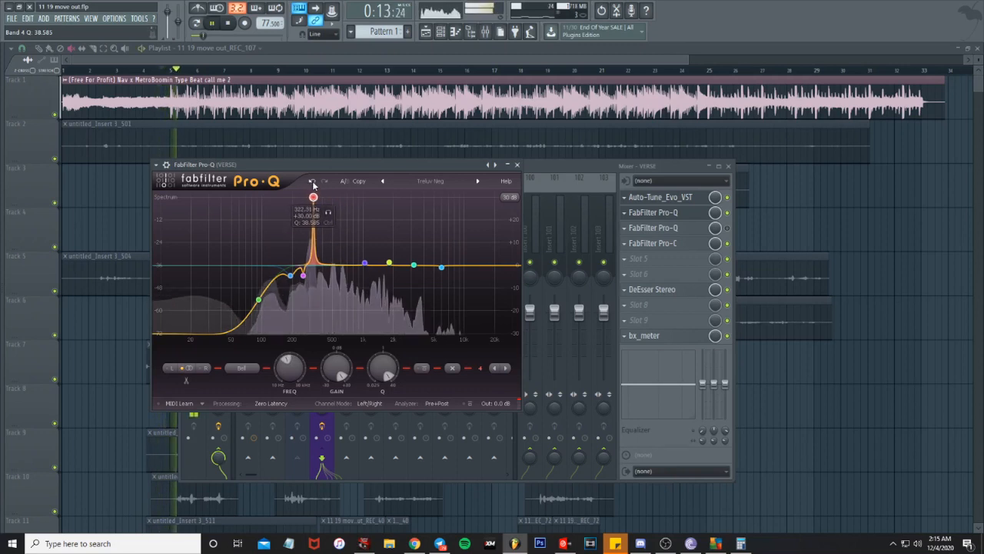
left_click_drag(336, 367, 325, 435)
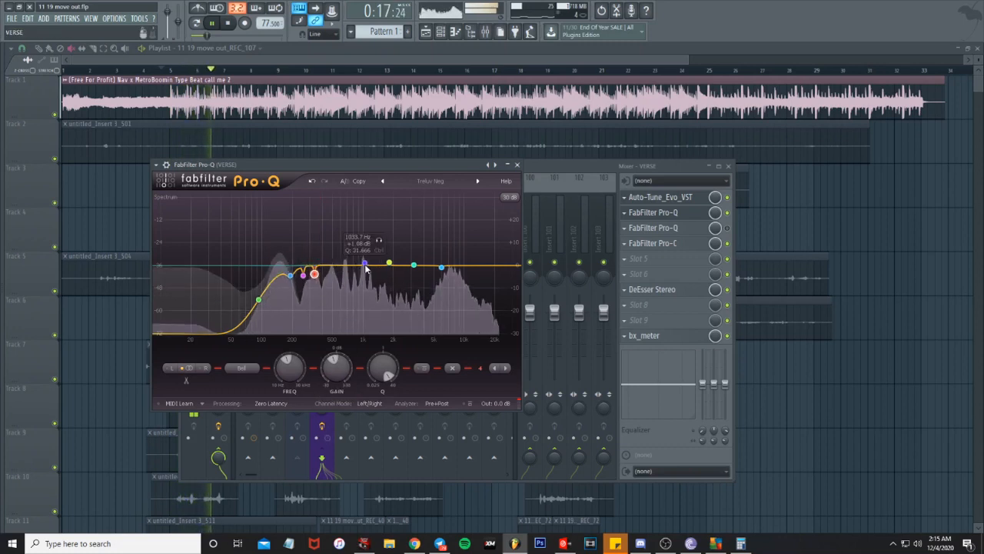
Step: Sweep bands 5 and 6 at full boost, cutting band 5 by about 6 dB near 520 Hz and band 6 by about 5 dB just above 1 kHz
left_click_drag(366, 268, 334, 163)
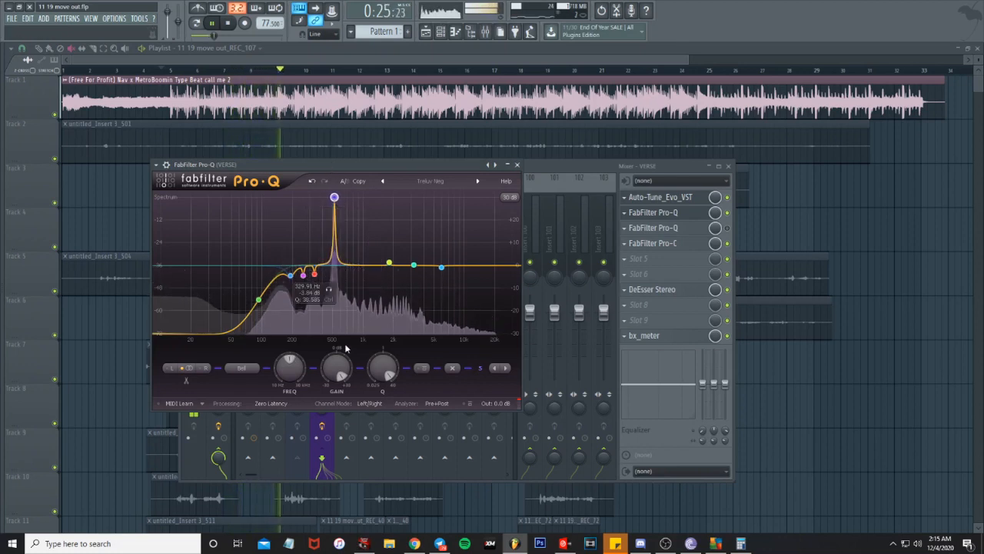
left_click_drag(346, 348, 323, 443)
left_click_drag(390, 263, 367, 154)
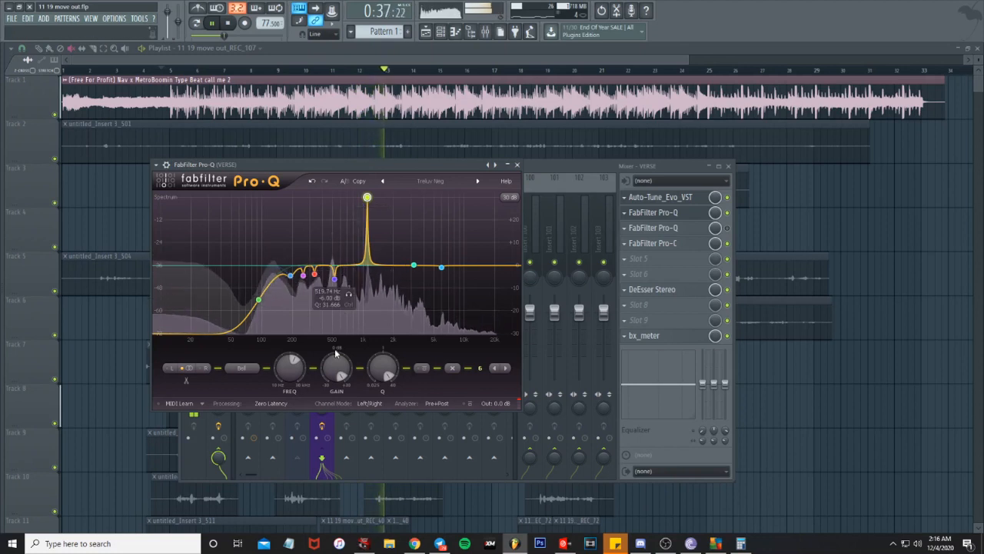
left_click_drag(335, 353, 339, 440)
mouse_move(413, 266)
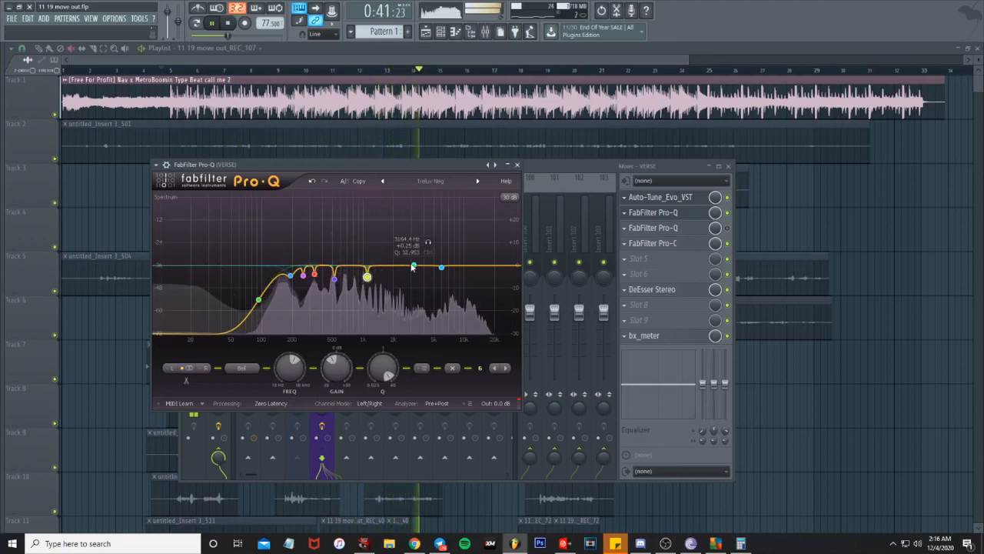
Step: Sweep bands 8 and 7 at full boost during playback, cutting band 8 about 5 dB near 2.2 kHz and band 7 about 3.7 dB near 3.8 kHz
left_click_drag(412, 267, 396, 196)
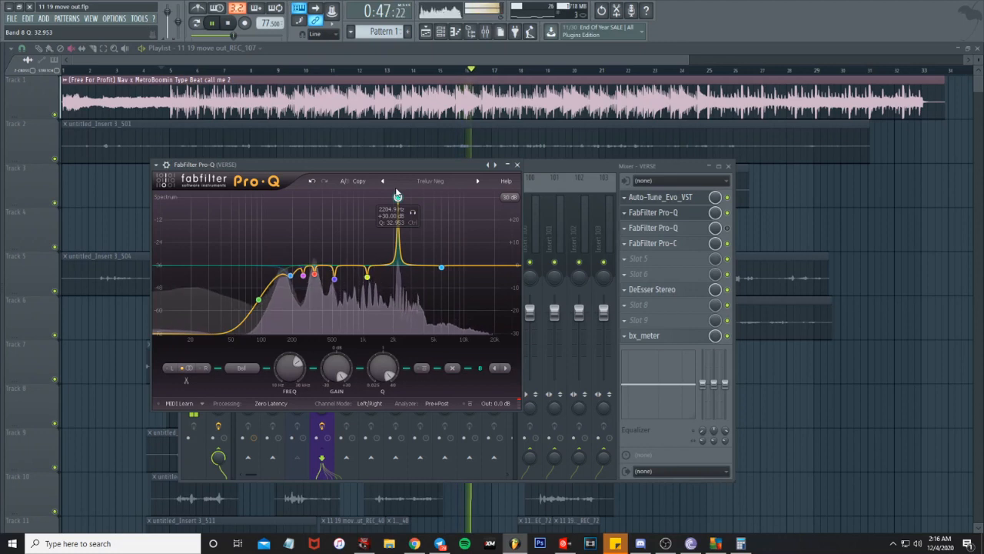
left_click_drag(337, 368, 326, 425)
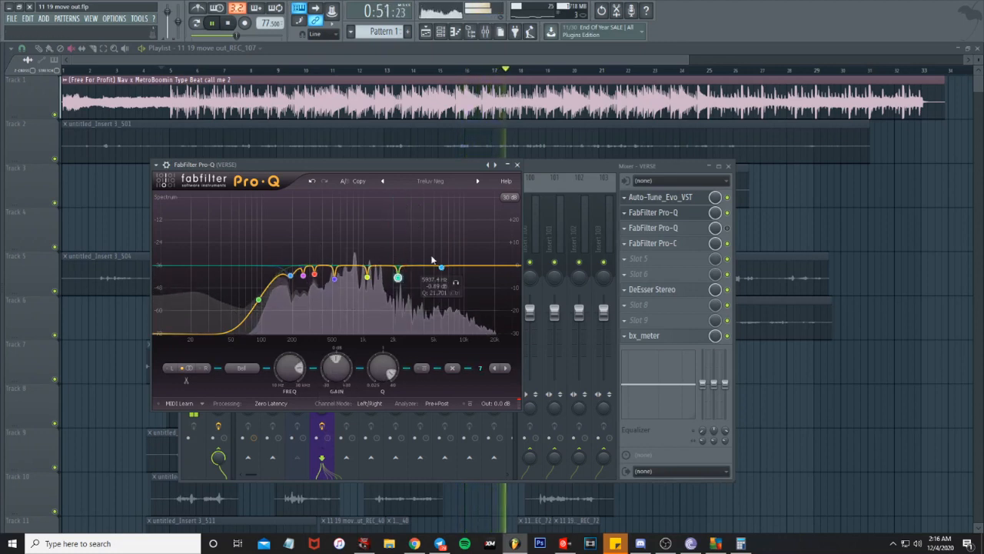
left_click_drag(442, 266, 420, 156)
left_click_drag(336, 367, 329, 439)
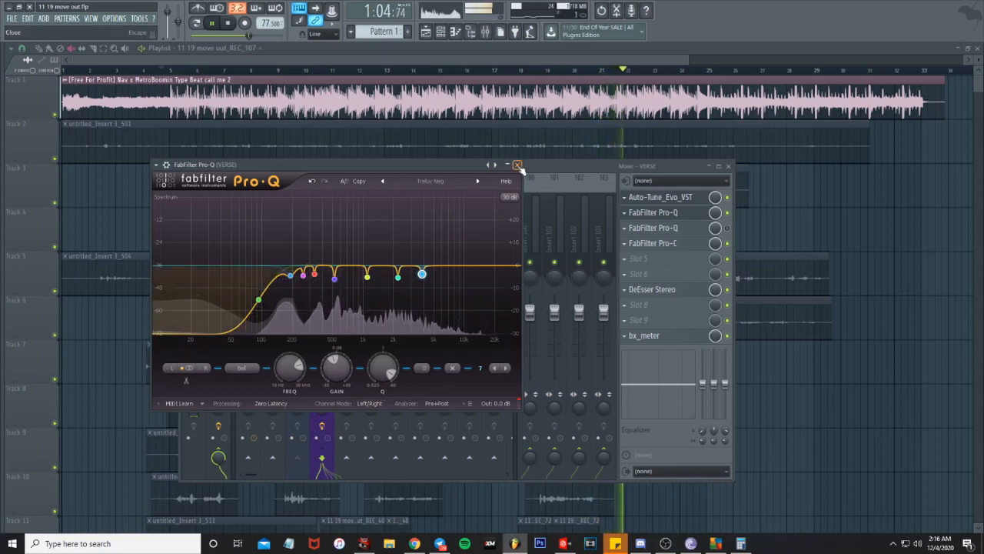
key("space")
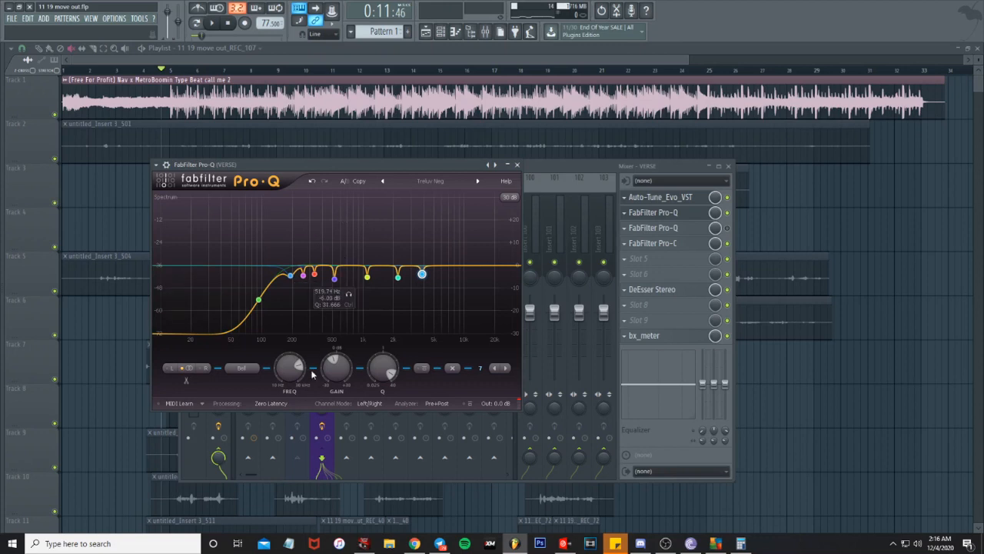
mouse_move(284, 372)
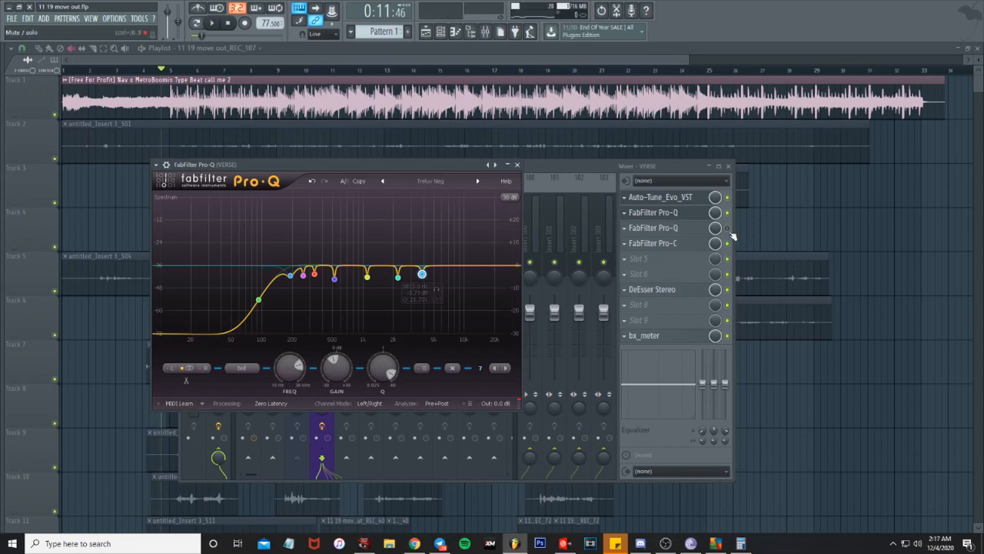
Step: Open and enable the second FabFilter Pro-Q, sweep a new band at full boost during playback, and set it to +10 dB near 10 kHz
left_click(677, 227)
left_click_drag(210, 145, 280, 145)
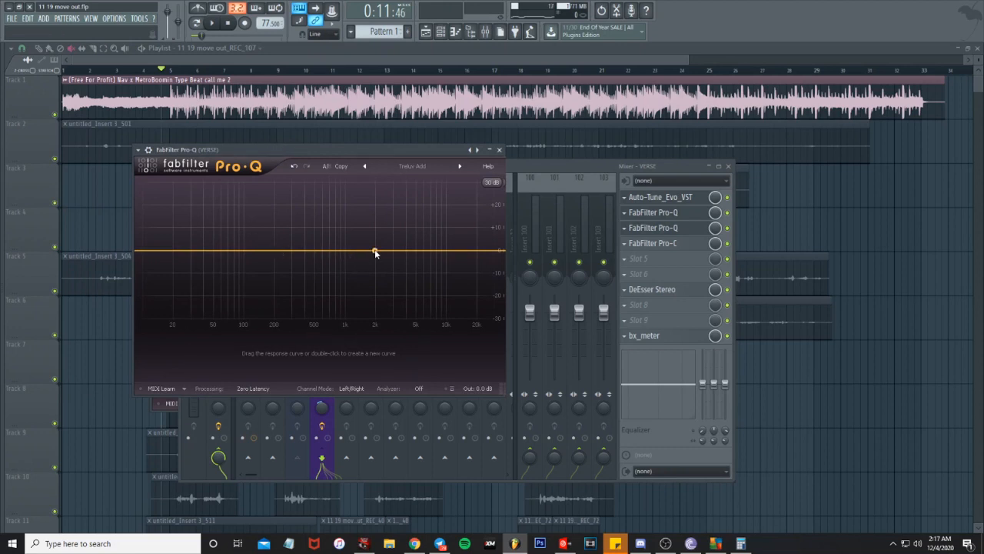
left_click_drag(376, 253, 445, 153)
key("space")
left_click_drag(311, 343, 308, 395)
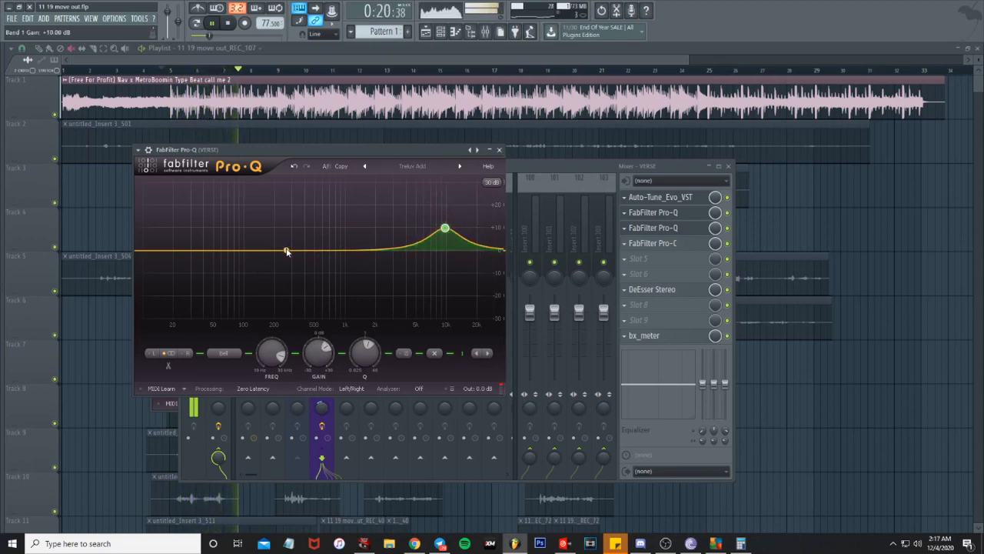
key("space")
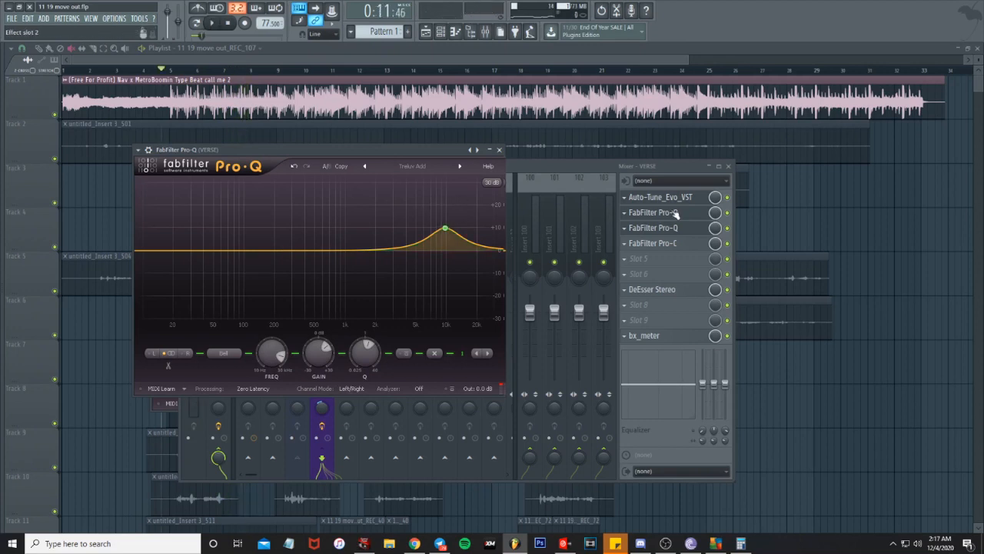
Step: Bypass both FabFilter Pro-Q instances and re-enable them during playback to compare the vocal with and without EQ
left_click(728, 214)
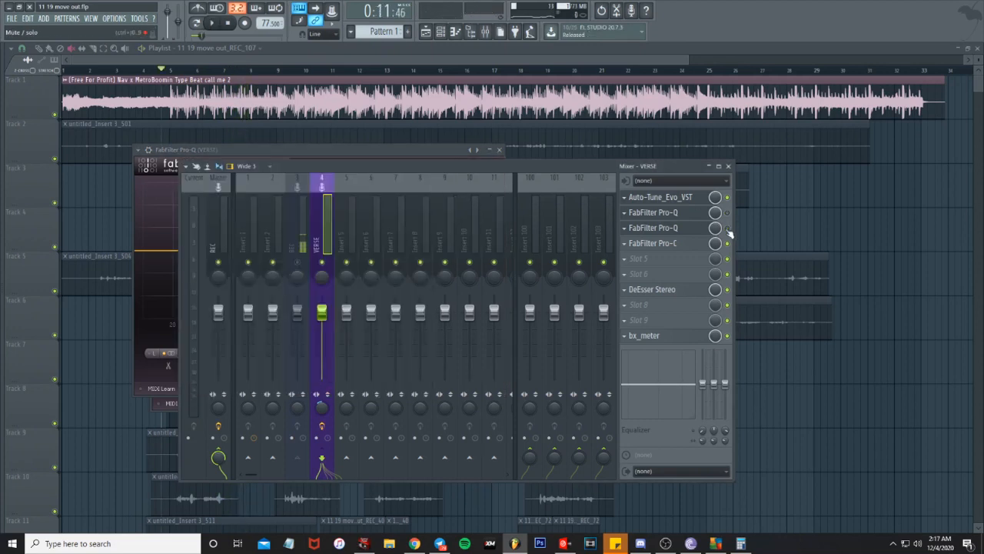
key("space")
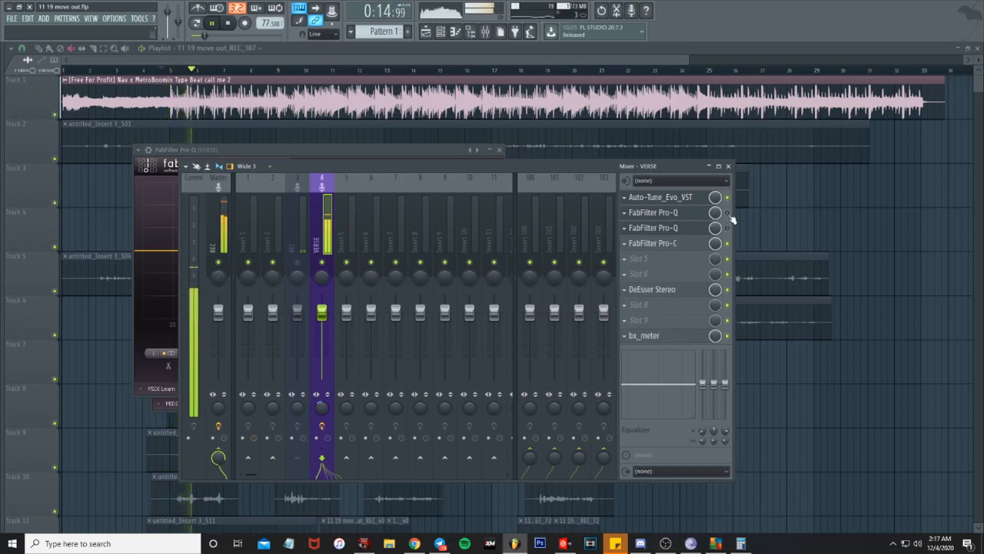
left_click(681, 227)
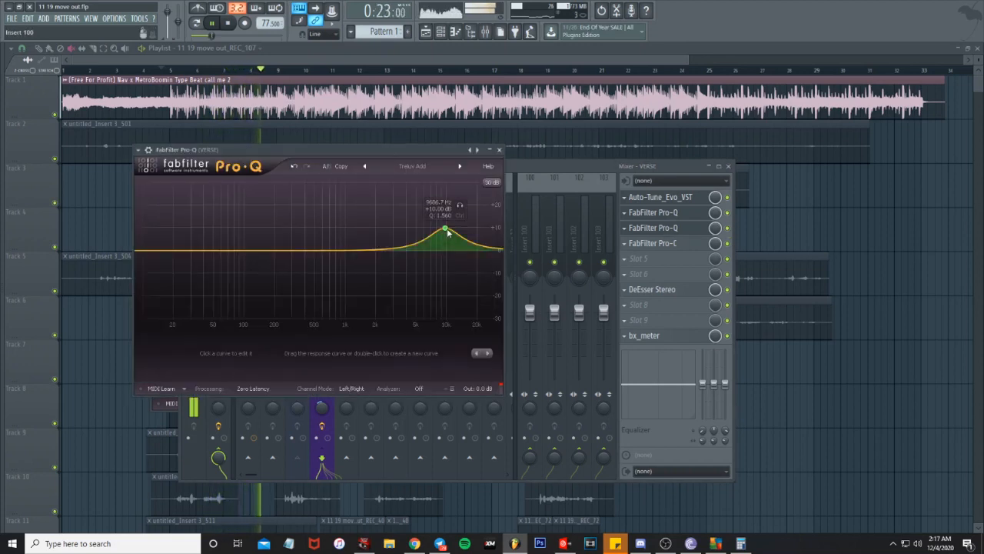
left_click(446, 231)
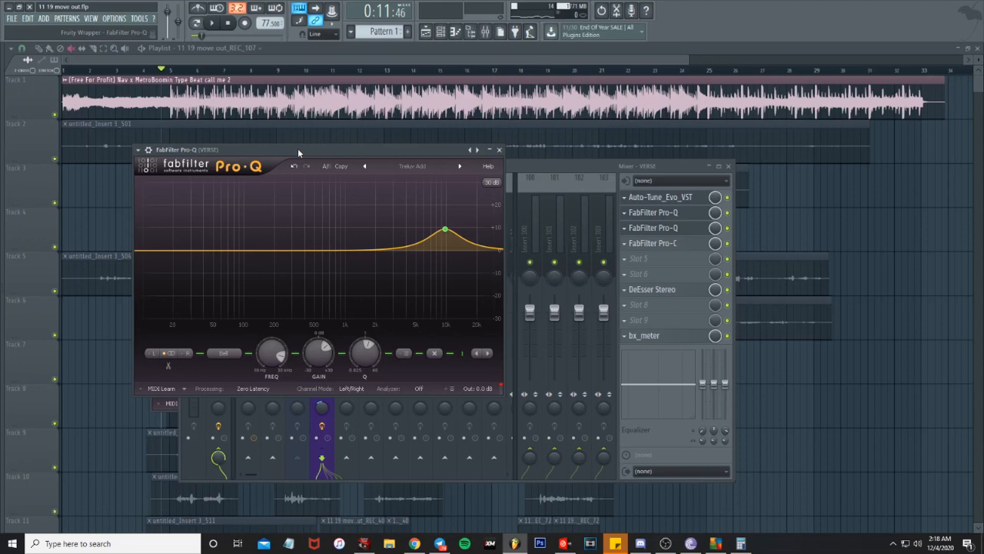
Step: Add band 2 in the second Pro-Q, sweep it at +30 dB during playback, and set it to about +4 dB near 2.7 kHz
double_click(331, 217)
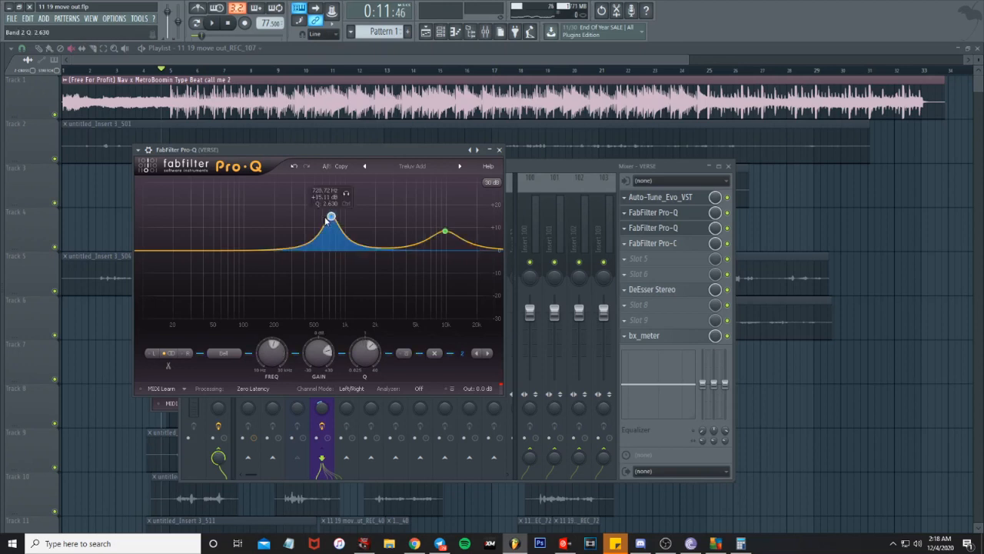
left_click_drag(331, 218, 387, 116)
key("space")
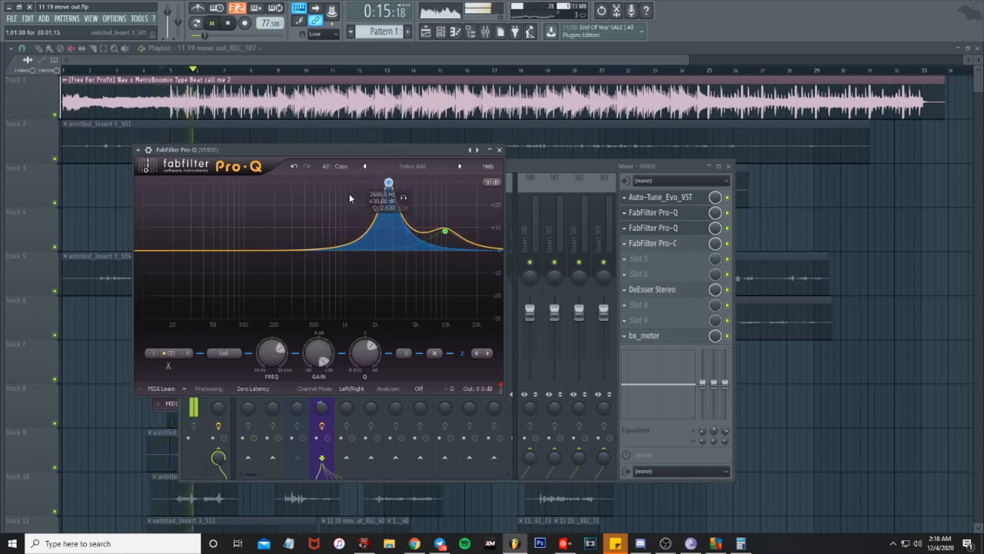
key("space")
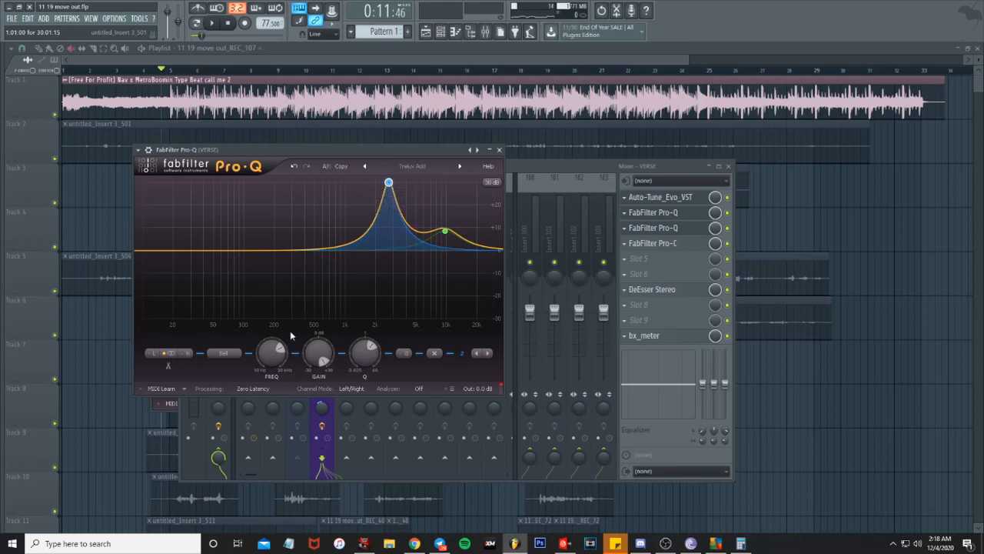
key("space")
left_click_drag(319, 356, 297, 418)
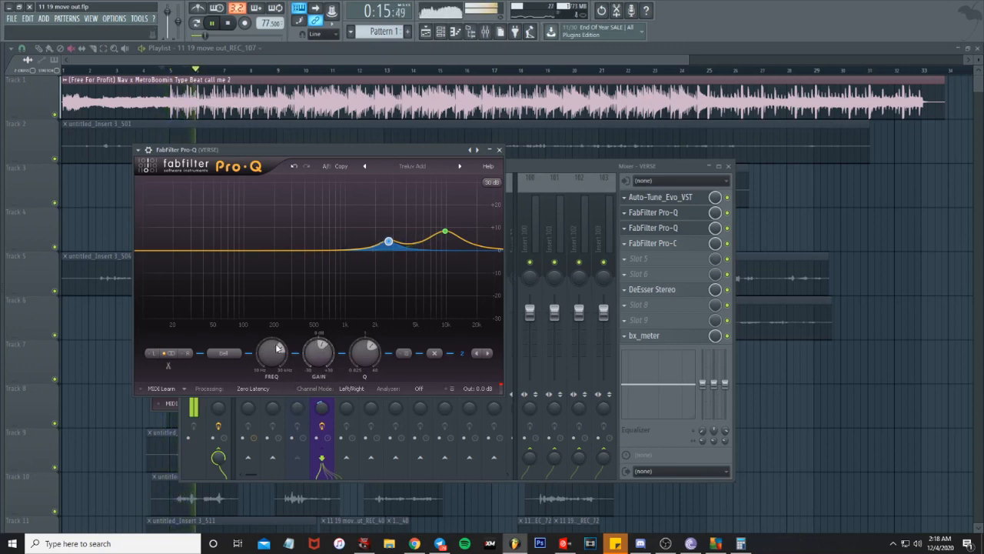
Step: Add band 3, sweep it at +30 dB during playback, and cut it about 3 dB near 4.6 kHz
left_click_drag(295, 255, 413, 158)
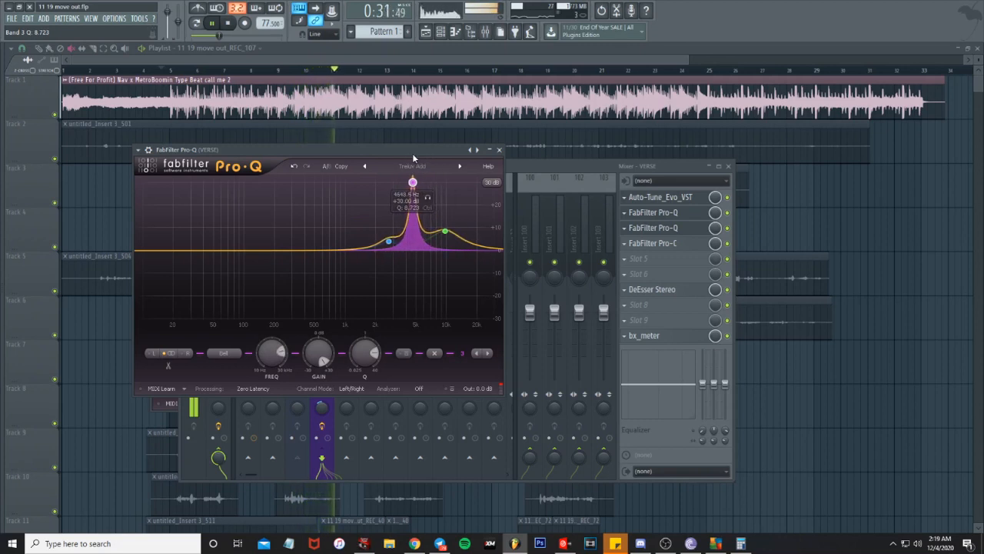
left_click_drag(321, 360, 301, 422)
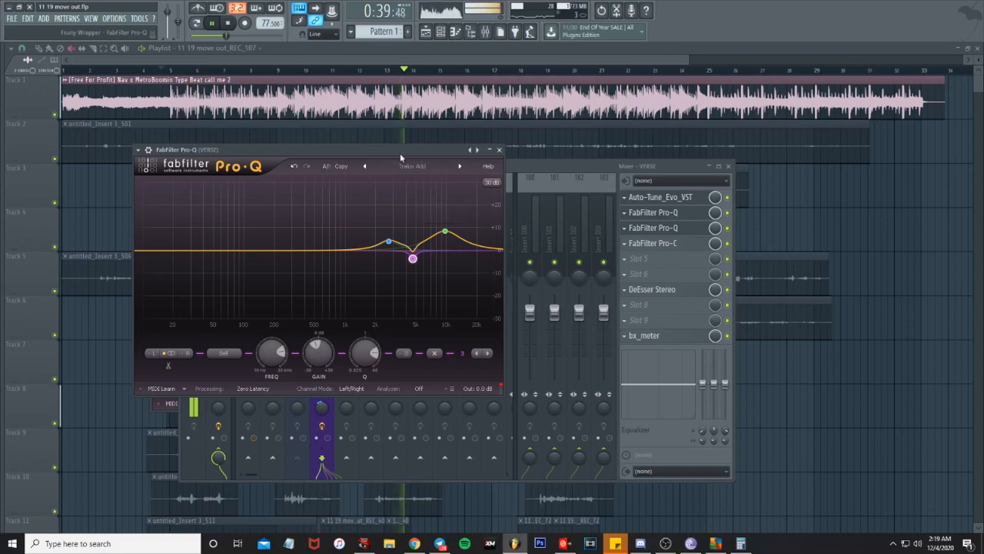
key("space")
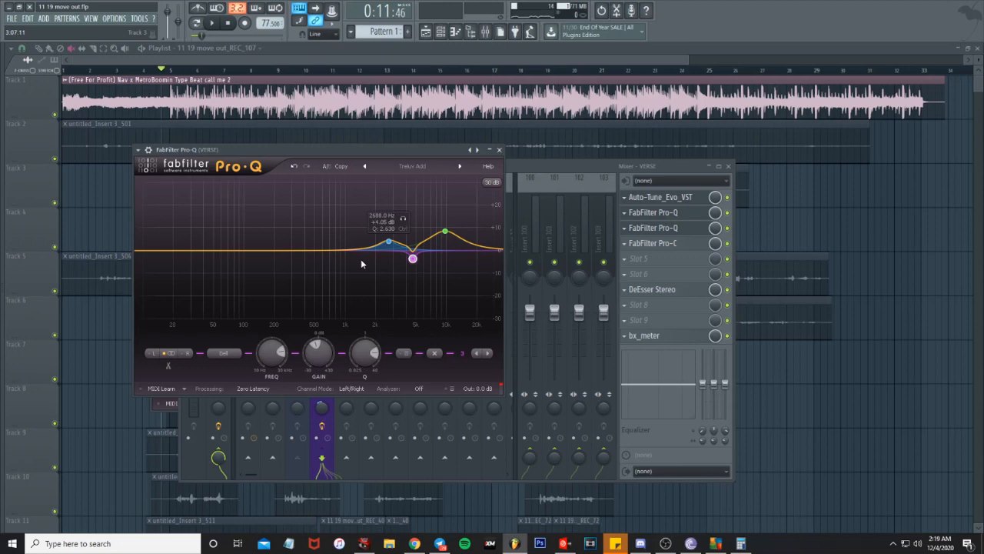
mouse_move(245, 251)
left_mouse_down()
mouse_move(246, 184)
mouse_move(260, 245)
left_mouse_up()
right_click(260, 246)
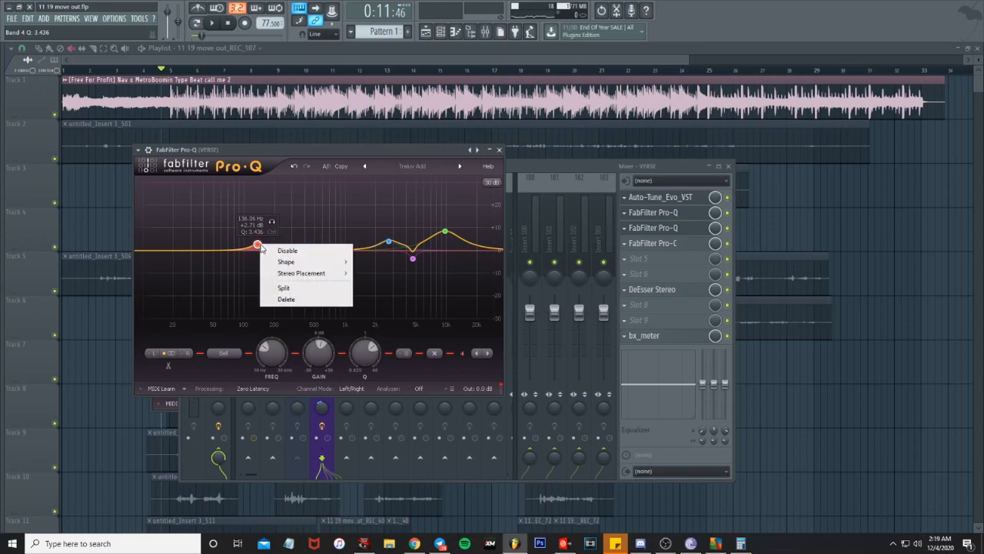
left_click(282, 301)
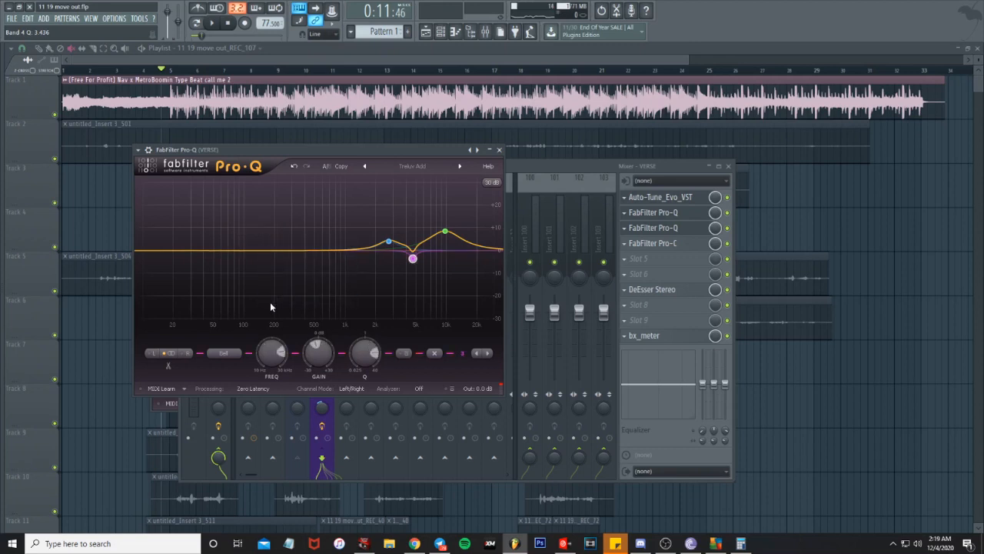